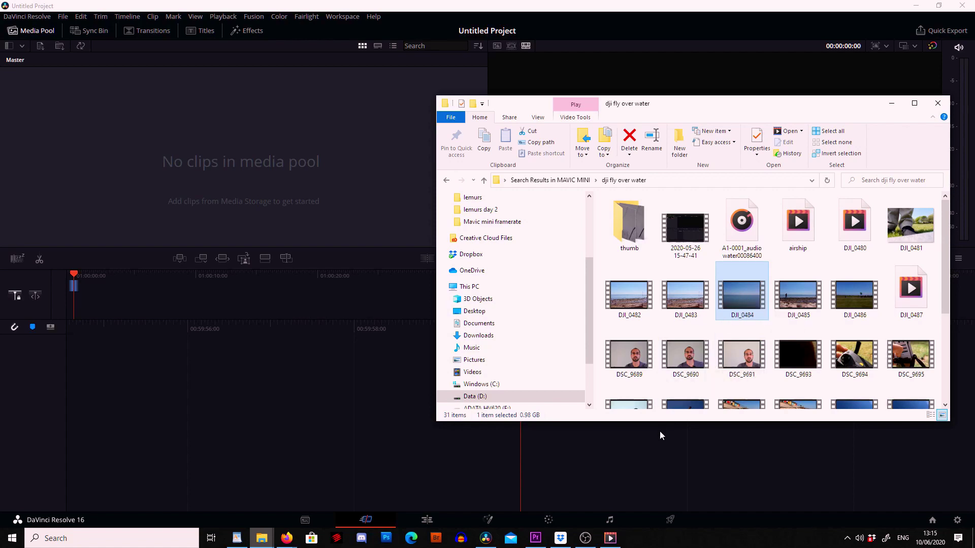
# Step: Import DJI_0484.MP4 into the Media Pool, change the project frame rate to match it, and close Explorer
pyautogui.moveTo(736, 294); pyautogui.dragTo(222, 174)
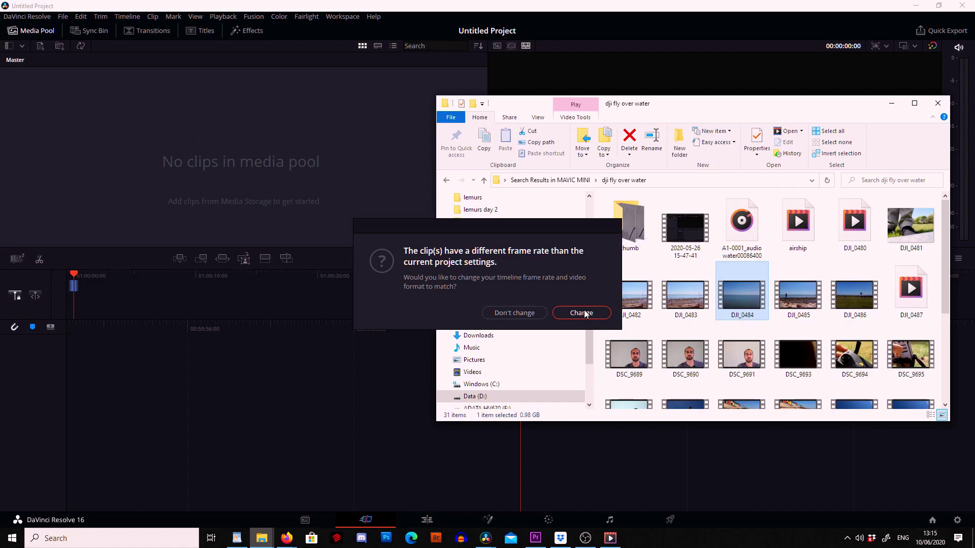
pyautogui.click(582, 313)
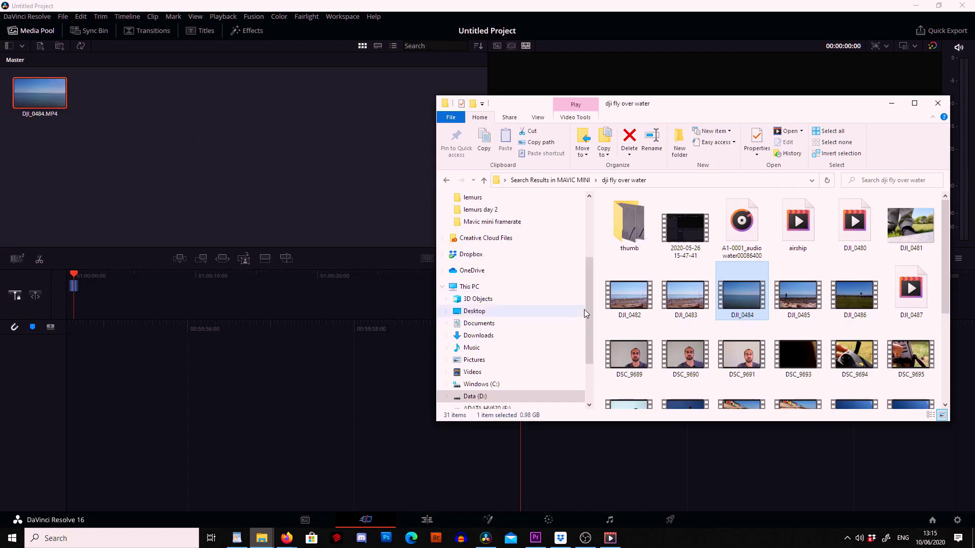
pyautogui.click(936, 107)
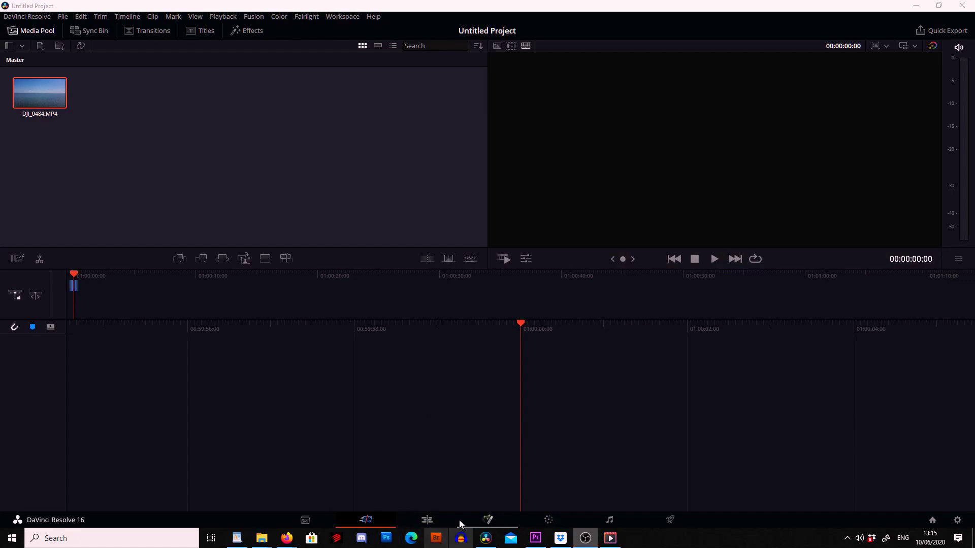
# Step: On the Edit page, load DJI_0484.MP4 in the Source viewer, then scrub and play through it
pyautogui.click(427, 521)
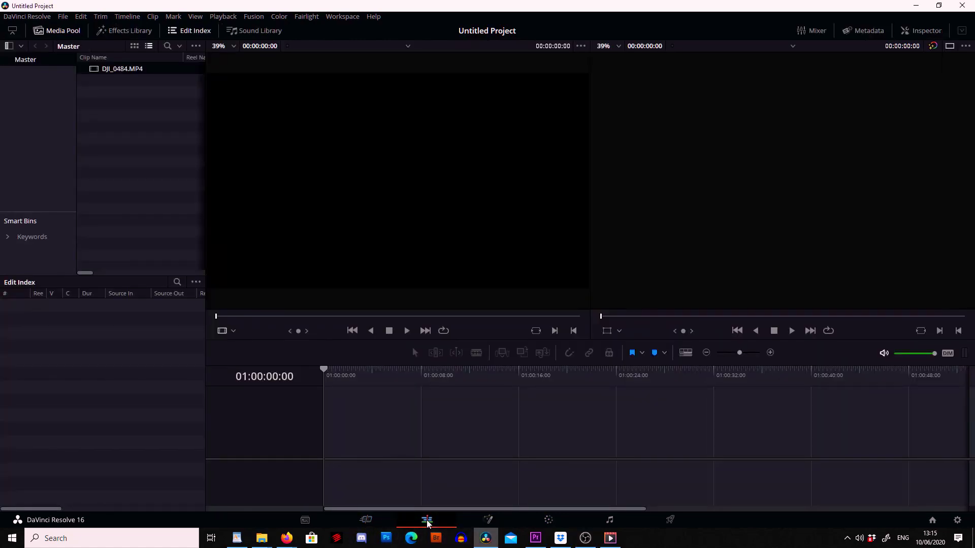
pyautogui.doubleClick(123, 70)
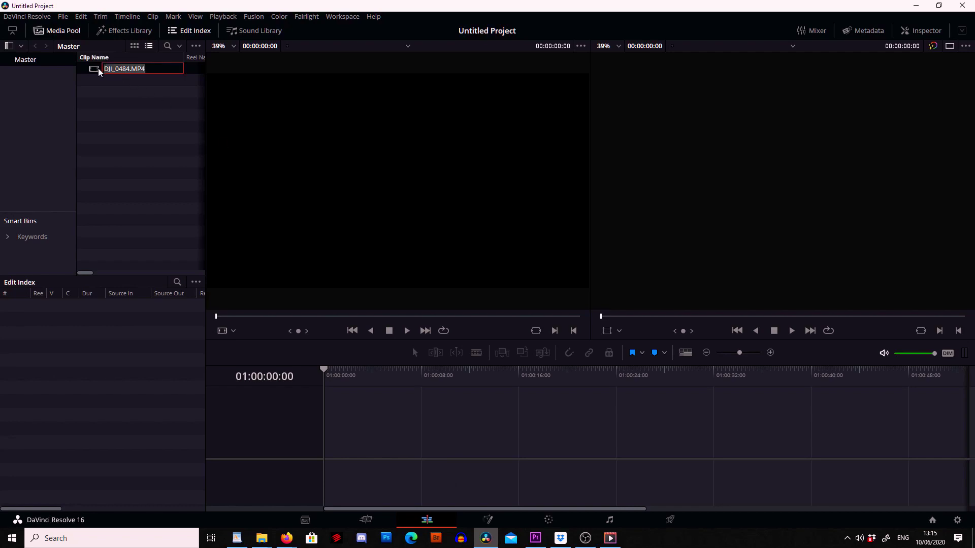
pyautogui.doubleClick(94, 69)
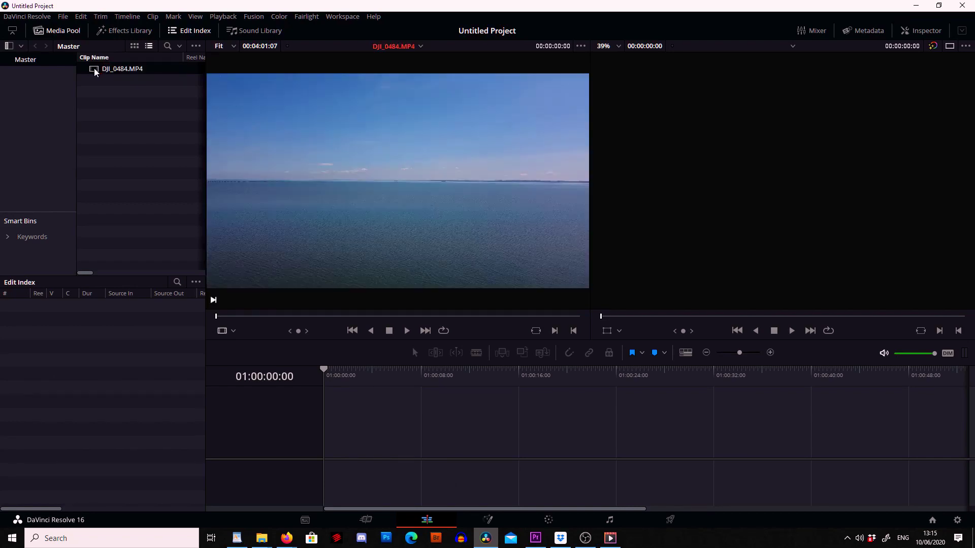
pyautogui.moveTo(216, 316); pyautogui.dragTo(349, 328)
pyautogui.moveTo(410, 336); pyautogui.dragTo(228, 316)
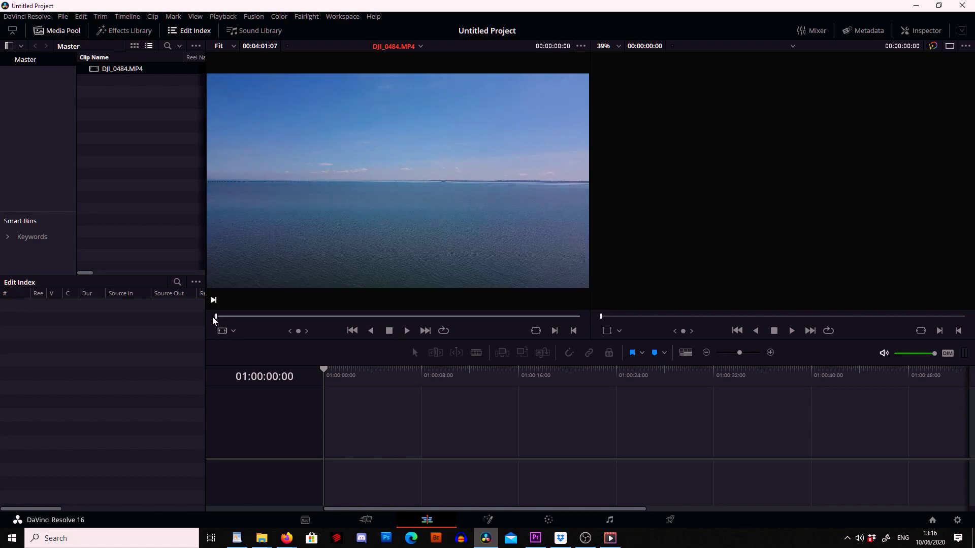
pyautogui.press('space')
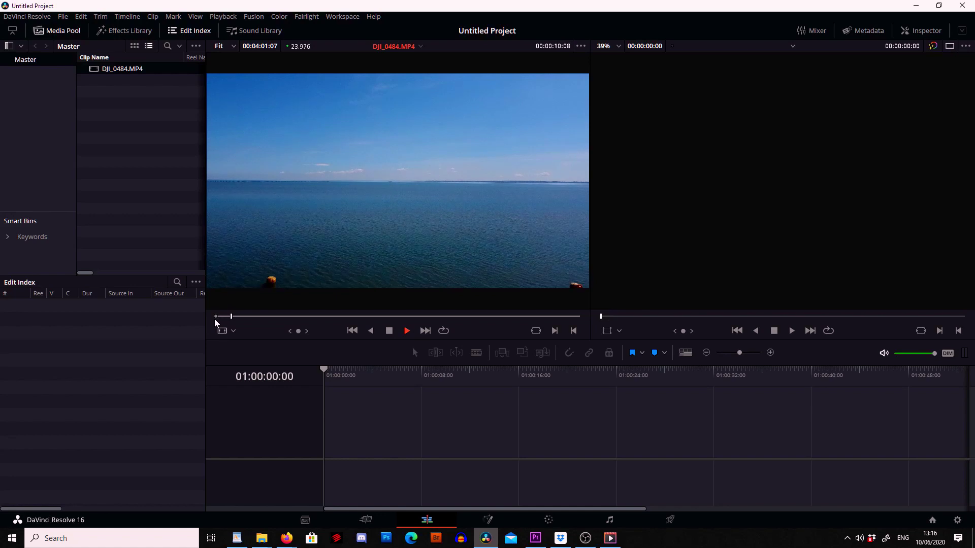
pyautogui.press('space')
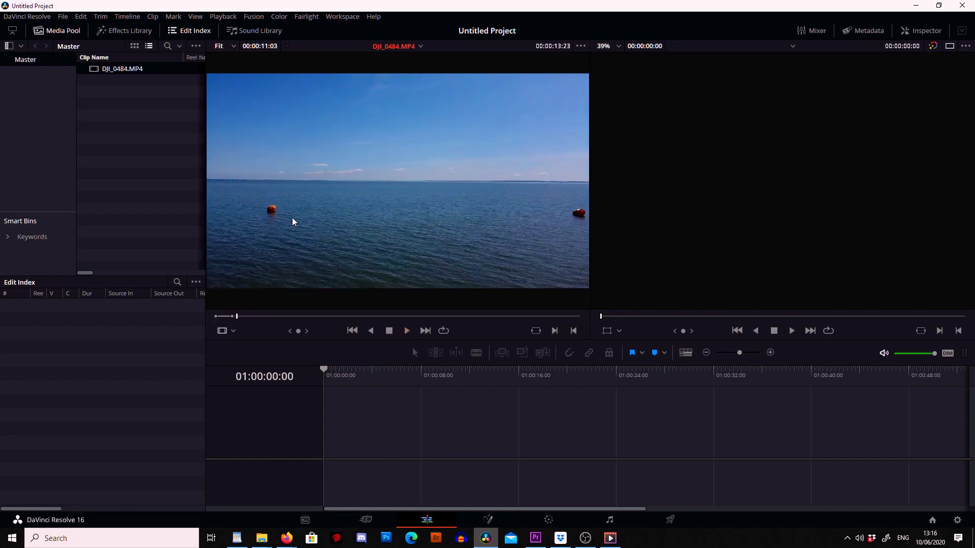
# Step: Return the preview to the first frame and drop the sea clip into a new Timeline 1
pyautogui.moveTo(237, 320); pyautogui.dragTo(231, 325)
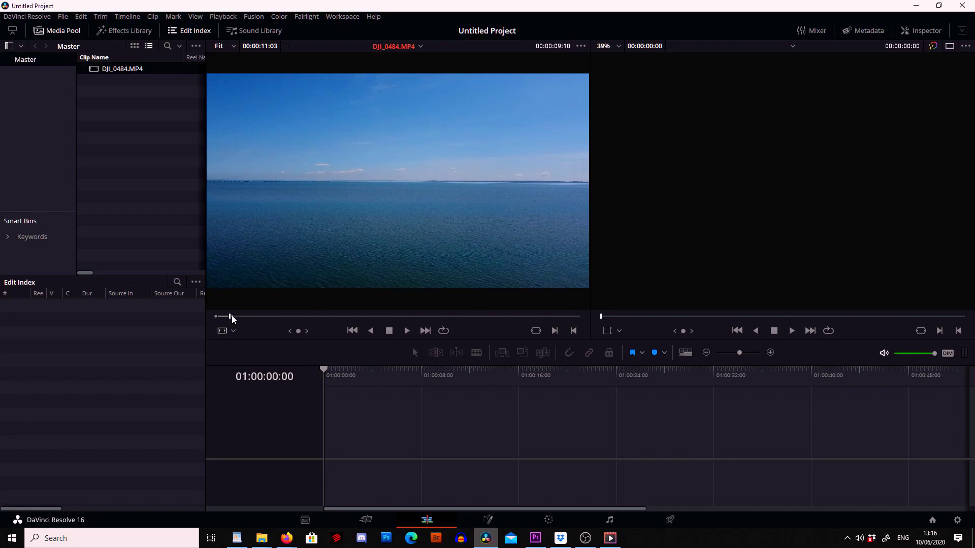
pyautogui.moveTo(232, 317); pyautogui.dragTo(231, 319)
pyautogui.moveTo(230, 318); pyautogui.dragTo(211, 320)
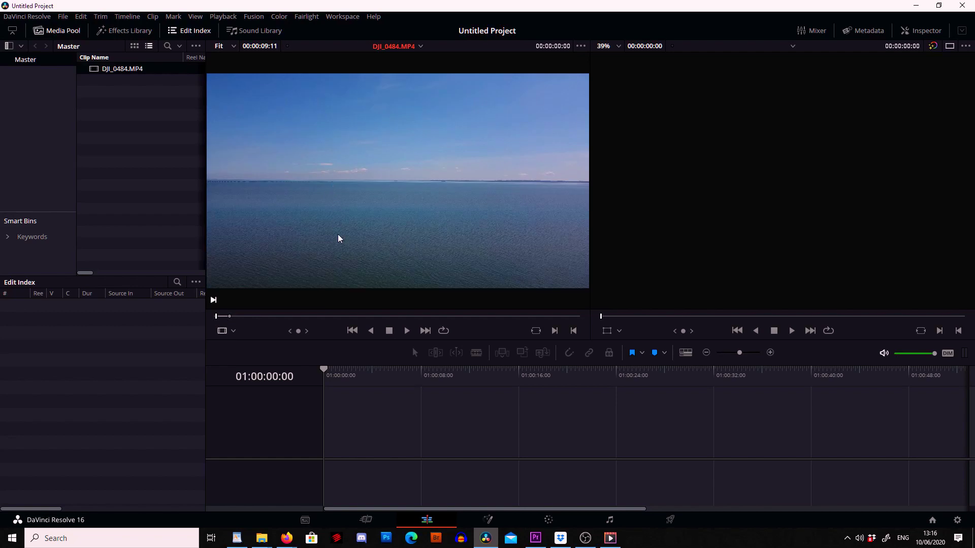
pyautogui.moveTo(348, 190); pyautogui.dragTo(328, 449)
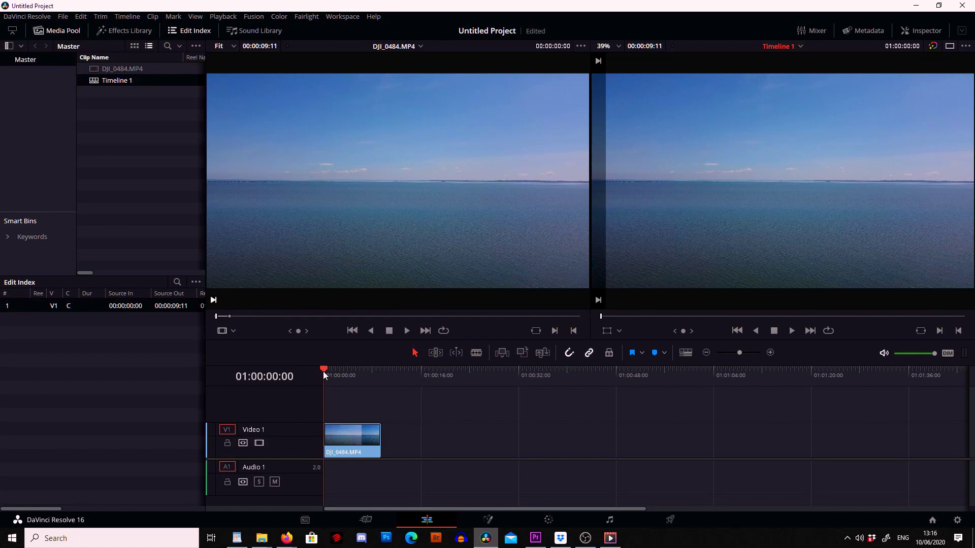
pyautogui.press('space')
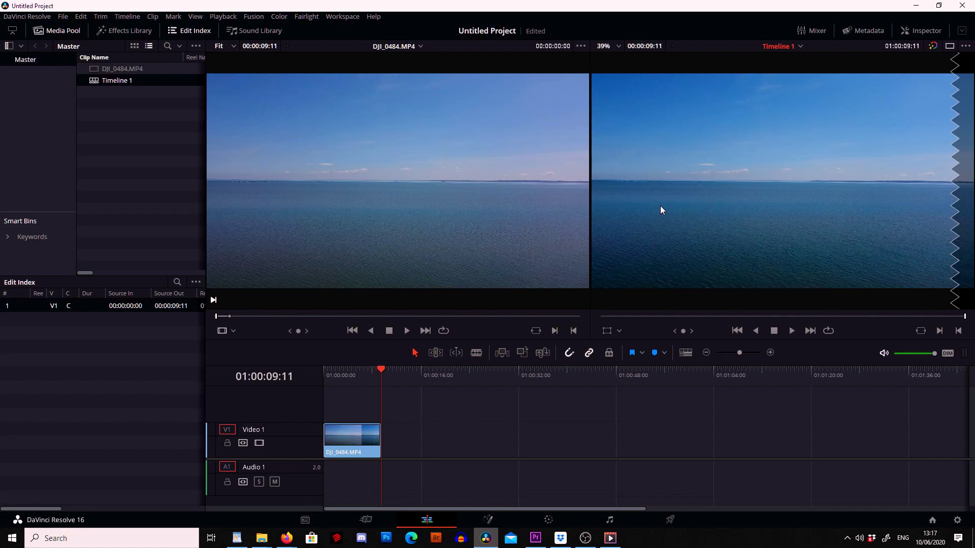
# Step: Apply ResolveFX Stylize Mirrors from the OpenFX library to the sea clip and scrub the result
pyautogui.click(126, 32)
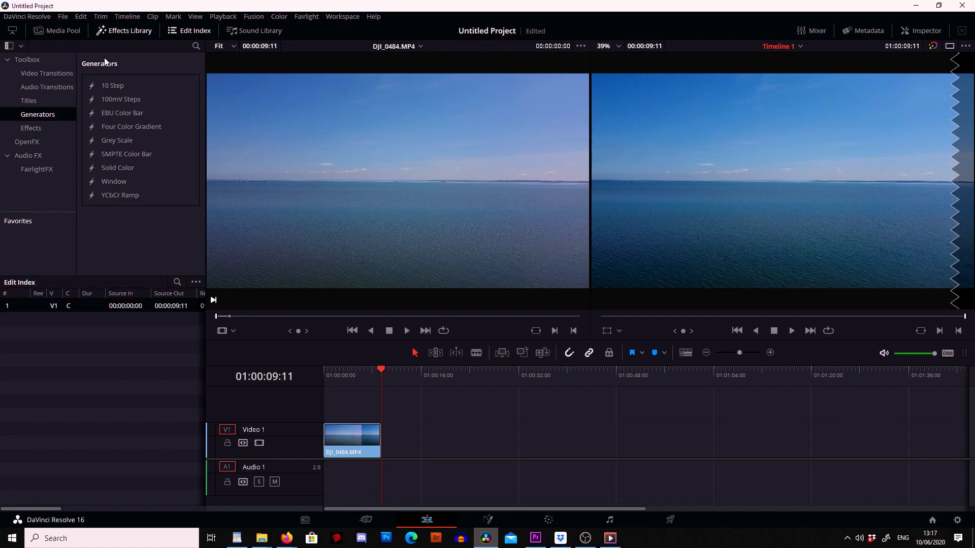
pyautogui.click(33, 142)
pyautogui.scroll(-15, 139, 169)
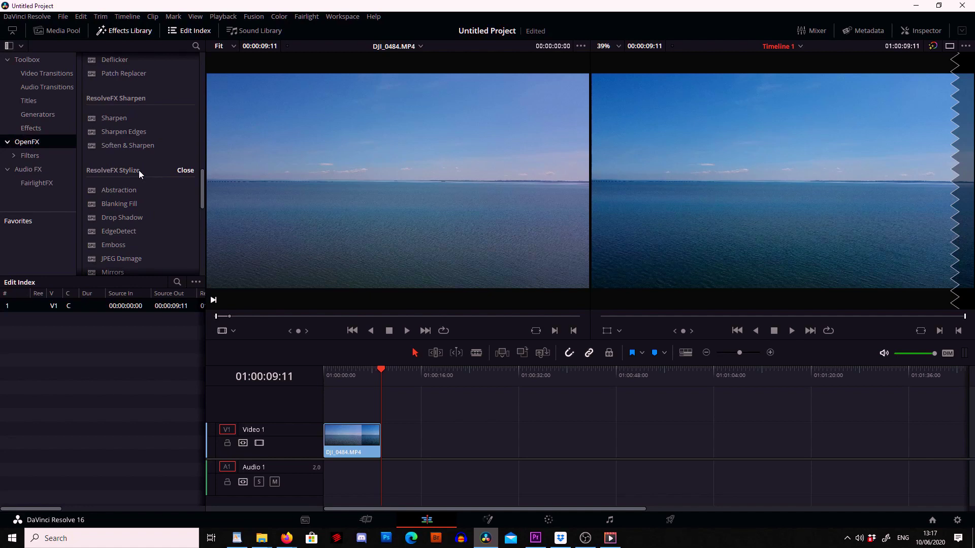
pyautogui.scroll(-10, 121, 161)
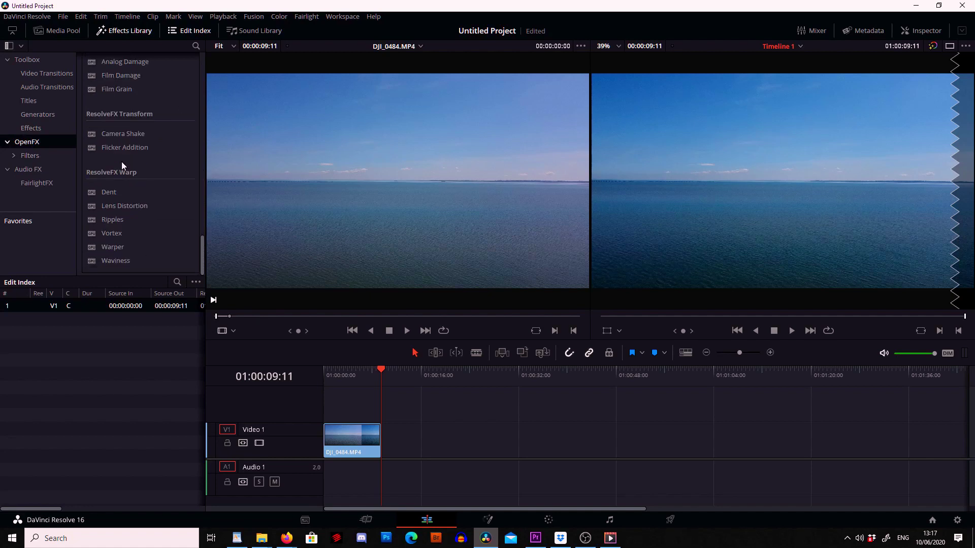
pyautogui.scroll(5, 132, 184)
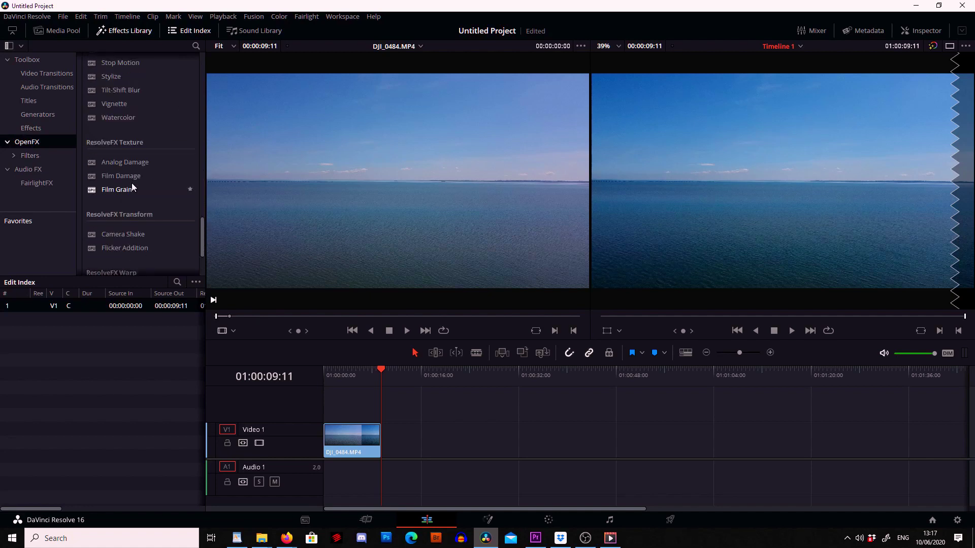
pyautogui.scroll(4, 132, 183)
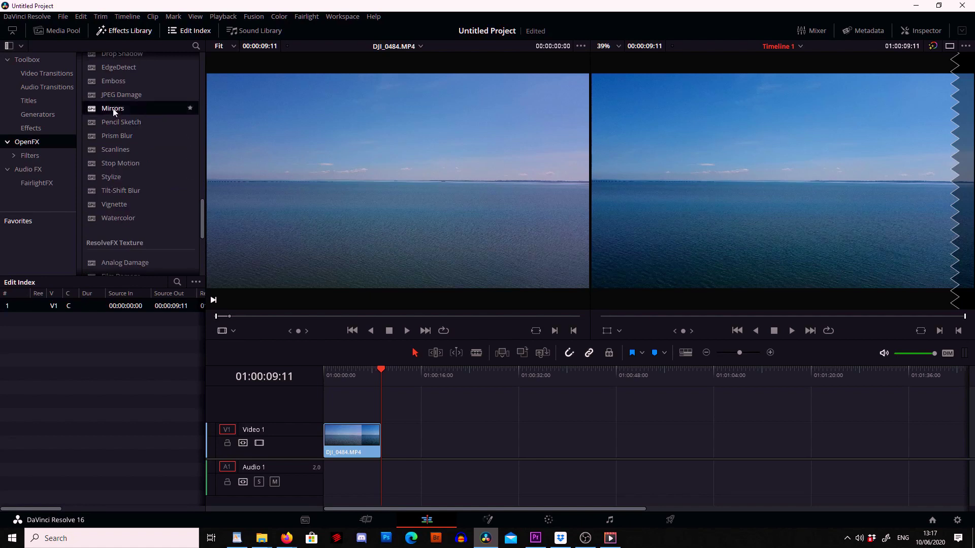
pyautogui.moveTo(113, 109); pyautogui.dragTo(337, 436)
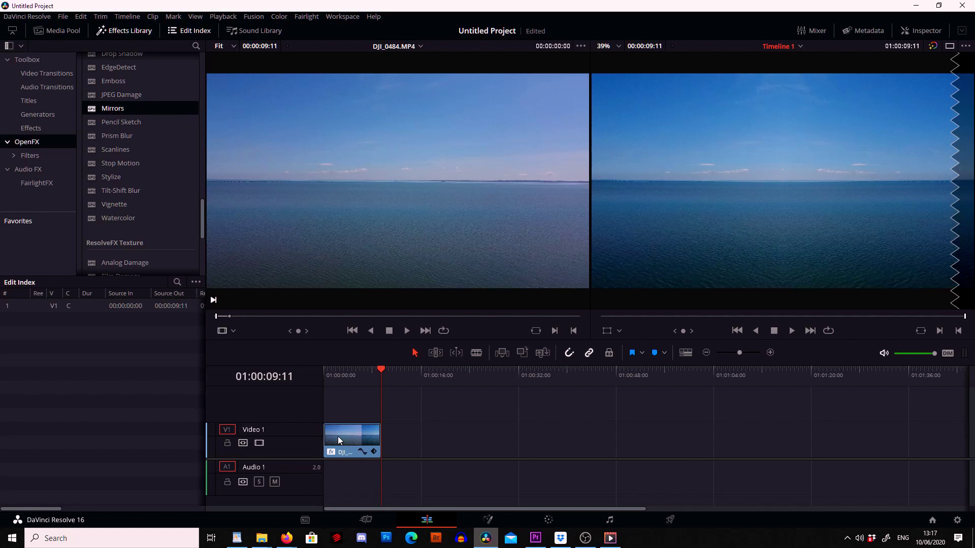
pyautogui.moveTo(379, 377); pyautogui.dragTo(330, 376)
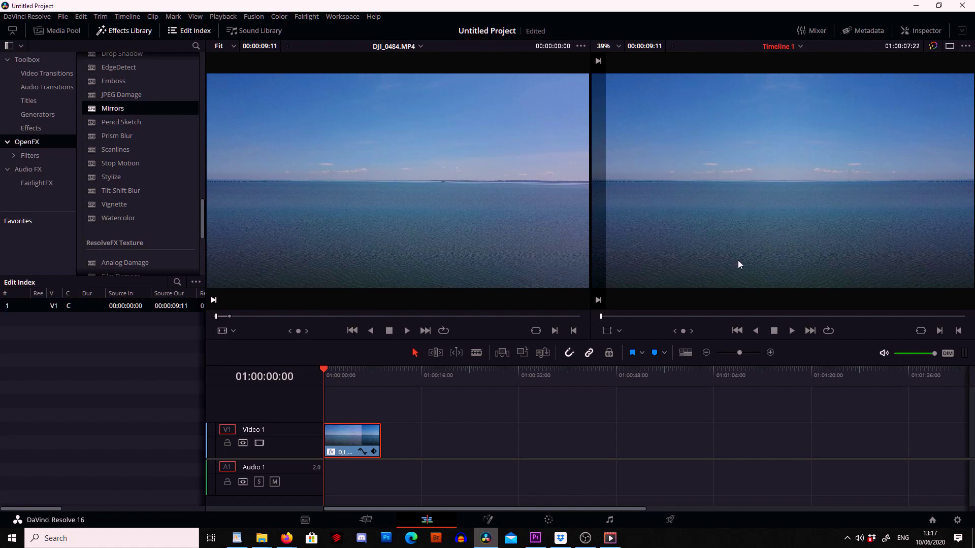
pyautogui.moveTo(607, 317)
pyautogui.mouseDown()
pyautogui.moveTo(736, 330)
pyautogui.moveTo(865, 325)
pyautogui.moveTo(630, 330)
pyautogui.mouseUp()
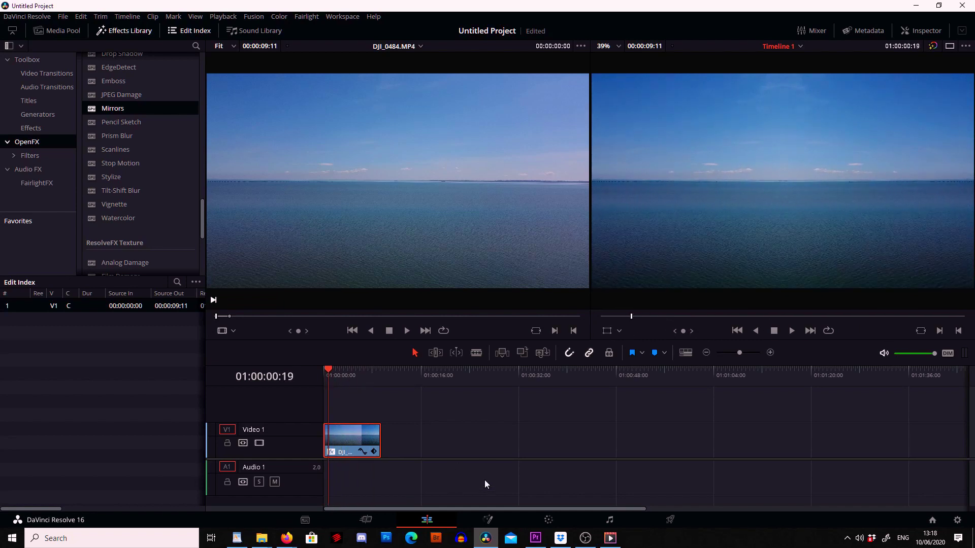
# Step: Show the Mirrors settings in the Inspector's OpenFX tab and nudge Mirror 1's X Position
pyautogui.click(921, 30)
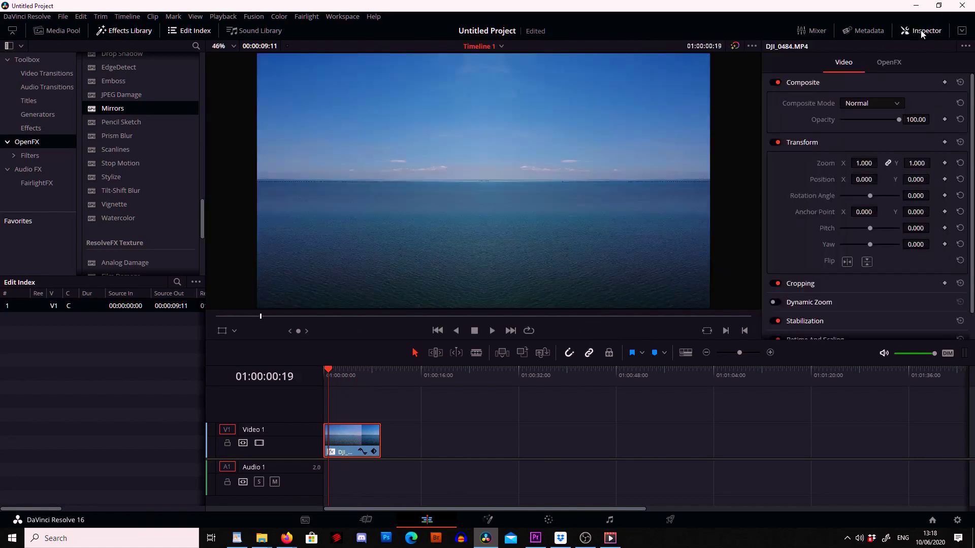
pyautogui.click(897, 60)
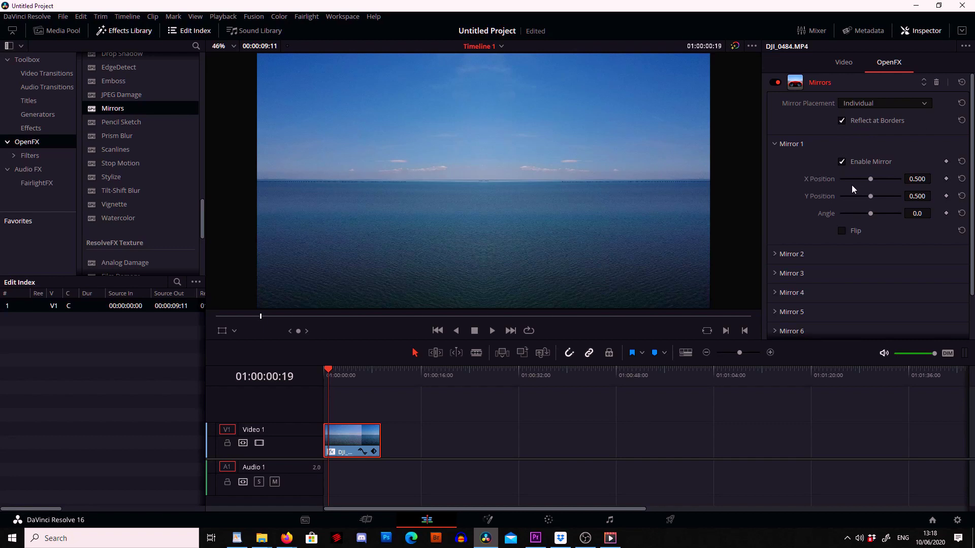
pyautogui.moveTo(869, 177); pyautogui.dragTo(867, 198)
# Step: Reset Mirror 1's Y Position, try a 45° angle, and shift the mirror line vertically
pyautogui.doubleClick(866, 195)
pyautogui.moveTo(869, 215)
pyautogui.mouseDown()
pyautogui.moveTo(849, 217)
pyautogui.moveTo(886, 214)
pyautogui.moveTo(873, 217)
pyautogui.mouseUp()
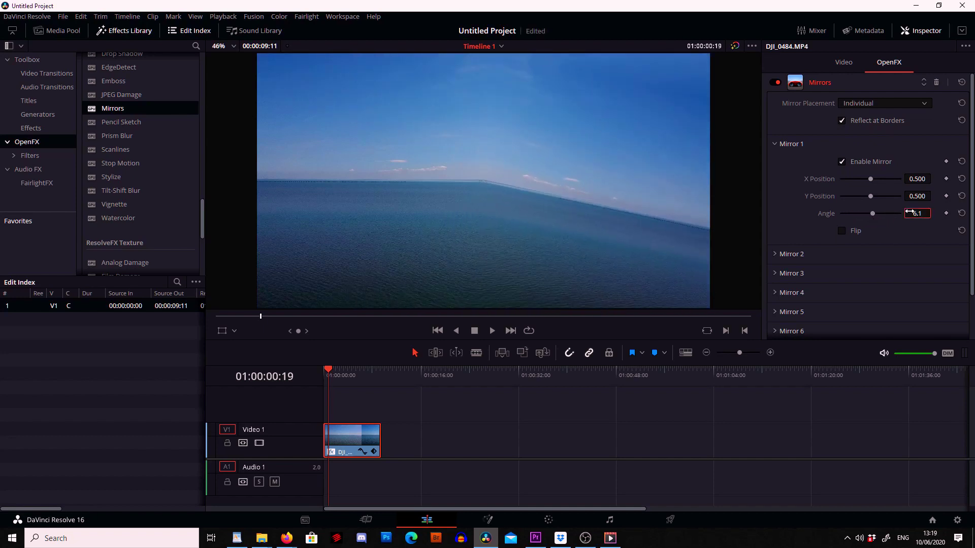
pyautogui.click(909, 213)
pyautogui.write('45')
pyautogui.press('Return')
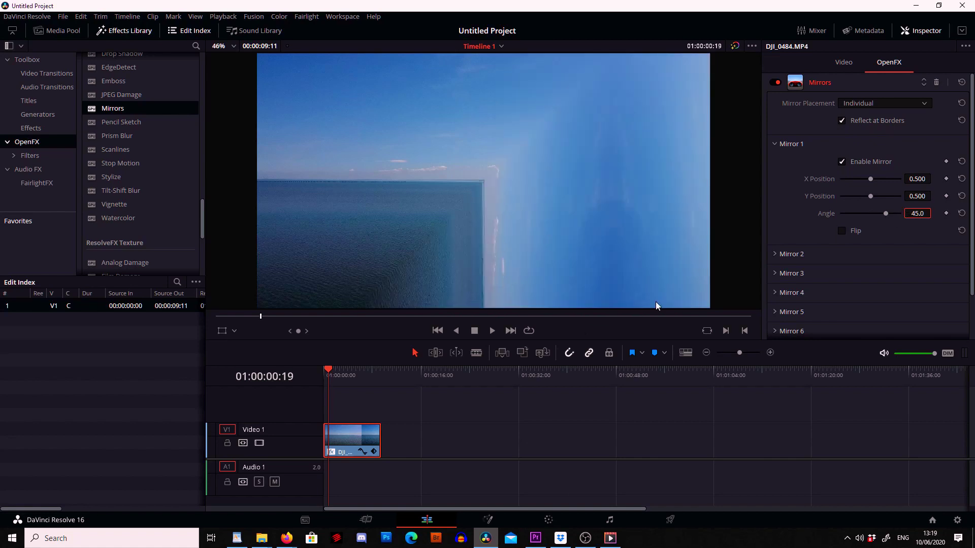
pyautogui.click(866, 198)
pyautogui.moveTo(870, 196); pyautogui.dragTo(840, 203)
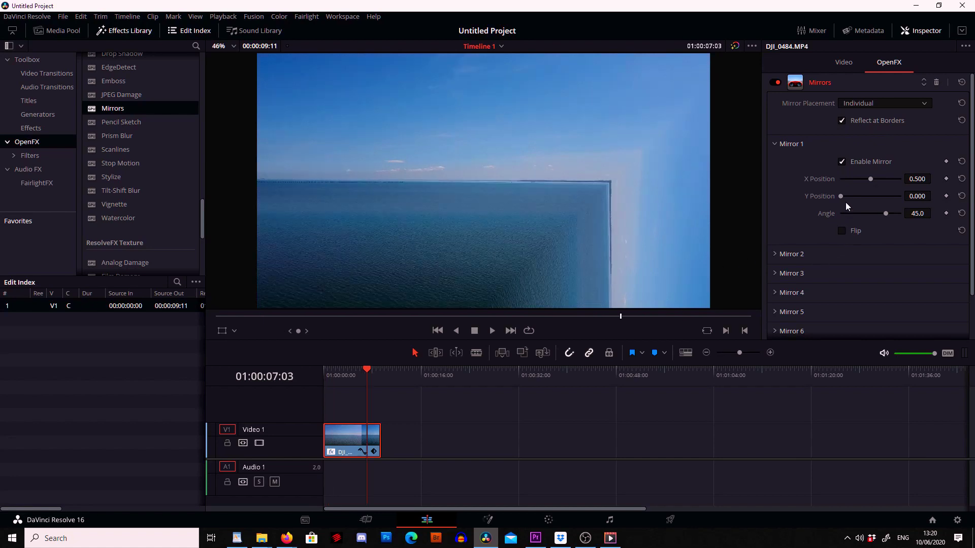
# Step: Set Mirror 1 Angle to -45 and raise Y Position to 0.924, then rewind the playhead
pyautogui.click(884, 213)
pyautogui.write('45')
pyautogui.press('Return')
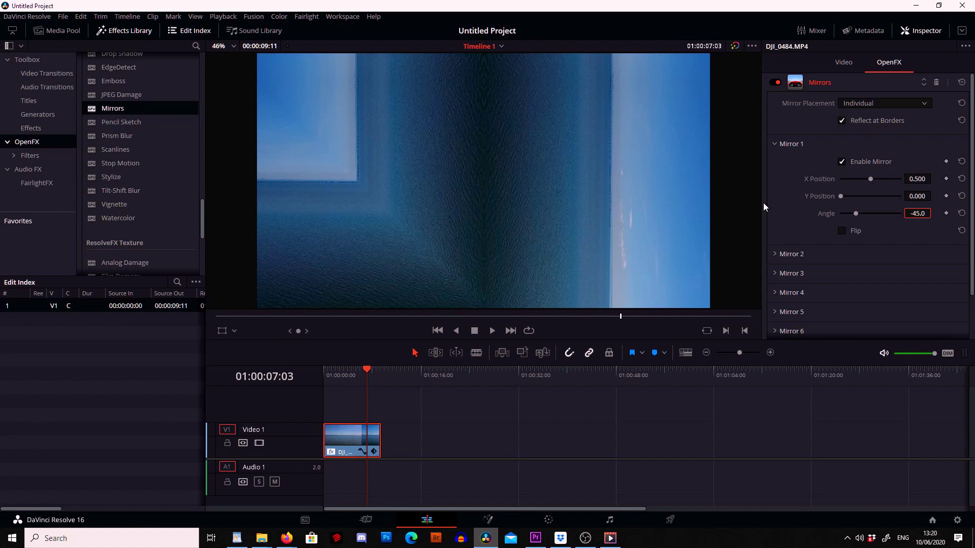
pyautogui.moveTo(842, 196); pyautogui.dragTo(882, 205)
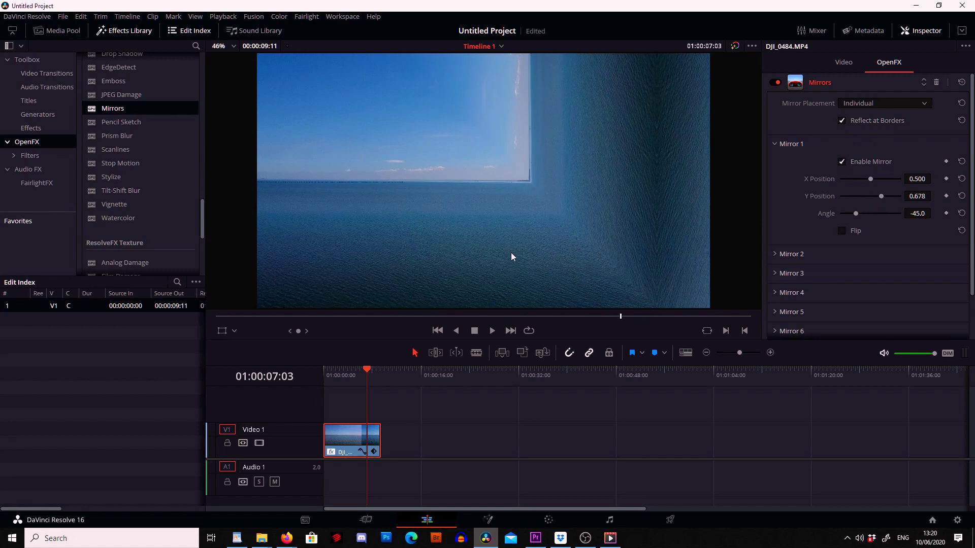
pyautogui.moveTo(881, 196); pyautogui.dragTo(895, 197)
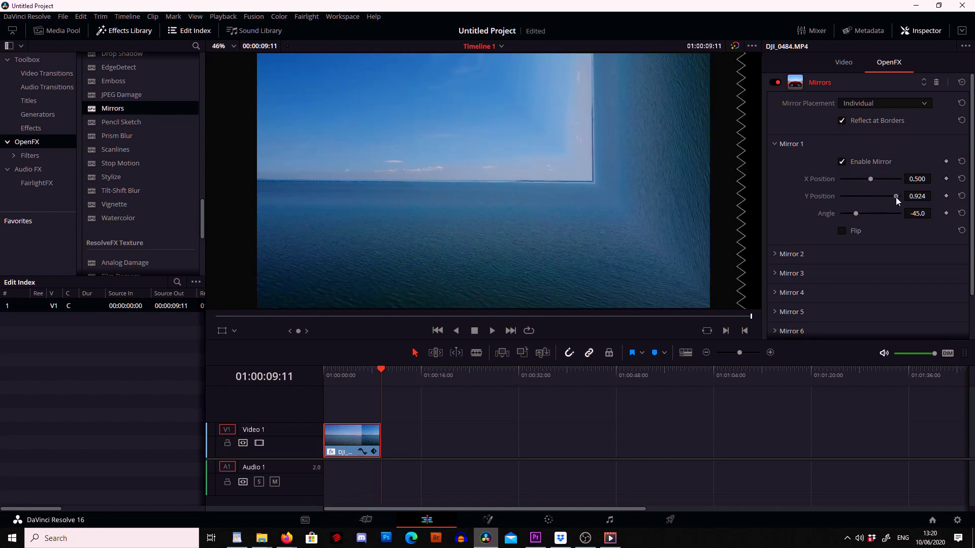
pyautogui.moveTo(381, 370); pyautogui.dragTo(312, 380)
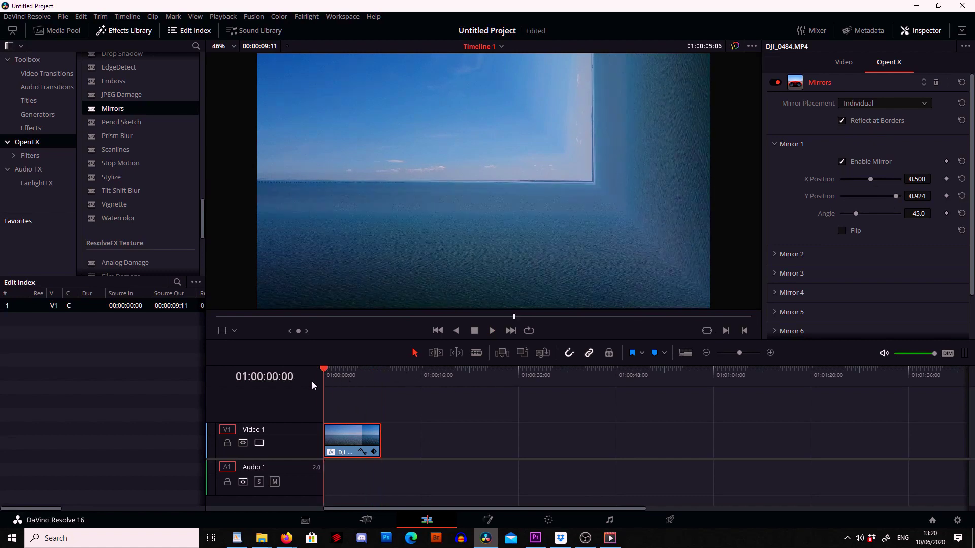
pyautogui.press('Right')
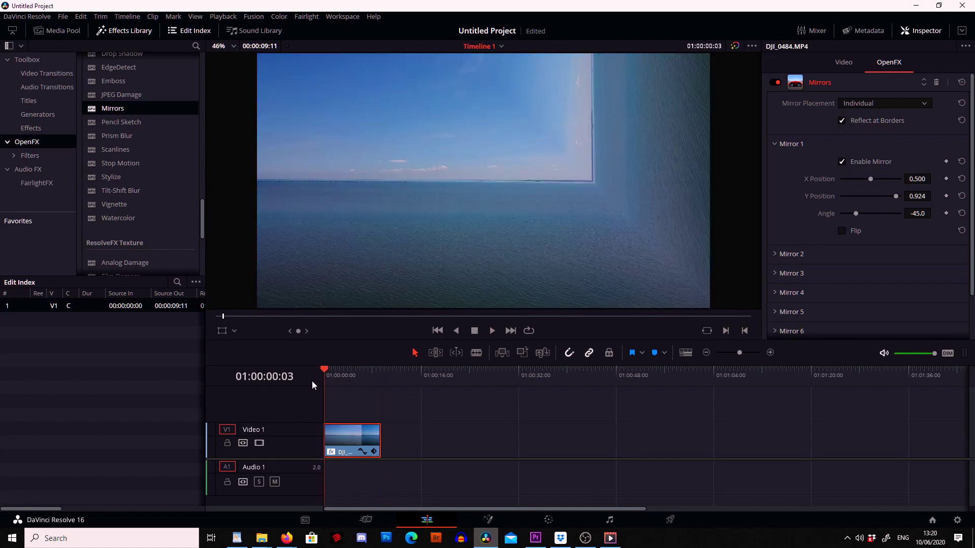
pyautogui.click(324, 375)
pyautogui.press('space')
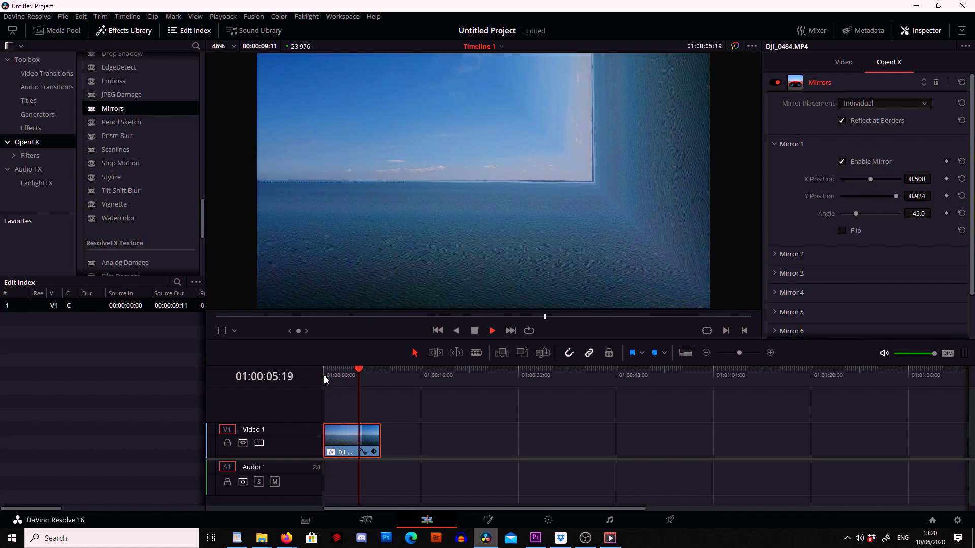
pyautogui.press('space')
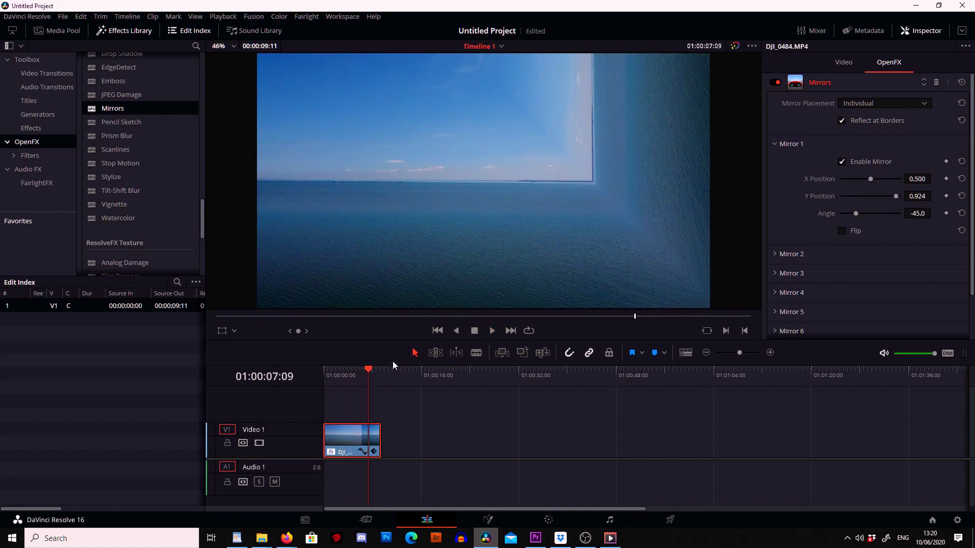
pyautogui.click(873, 103)
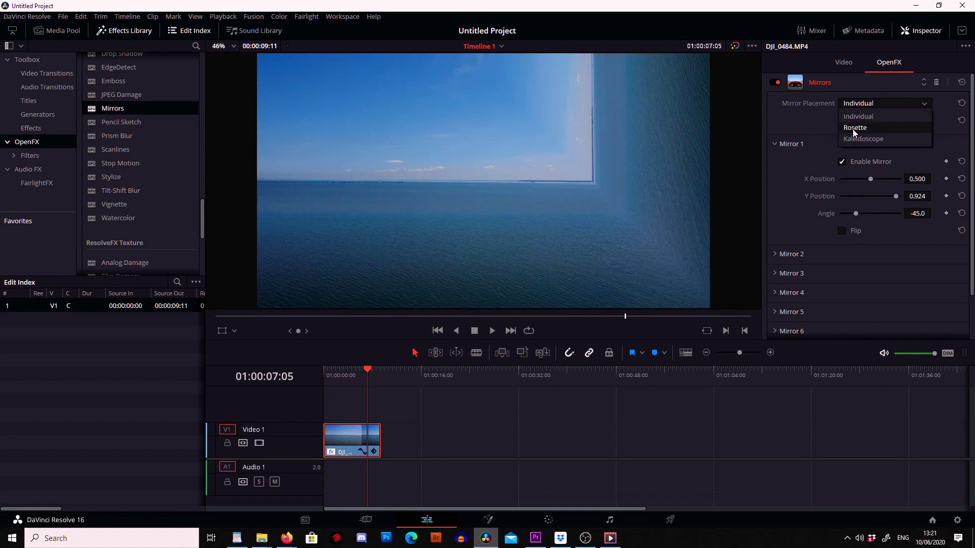
pyautogui.click(866, 129)
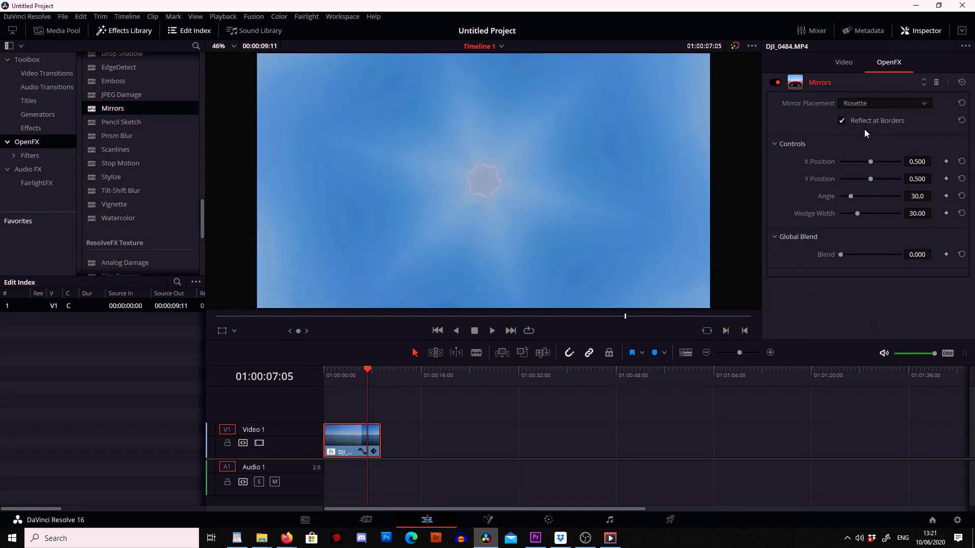
pyautogui.moveTo(851, 198); pyautogui.dragTo(872, 183)
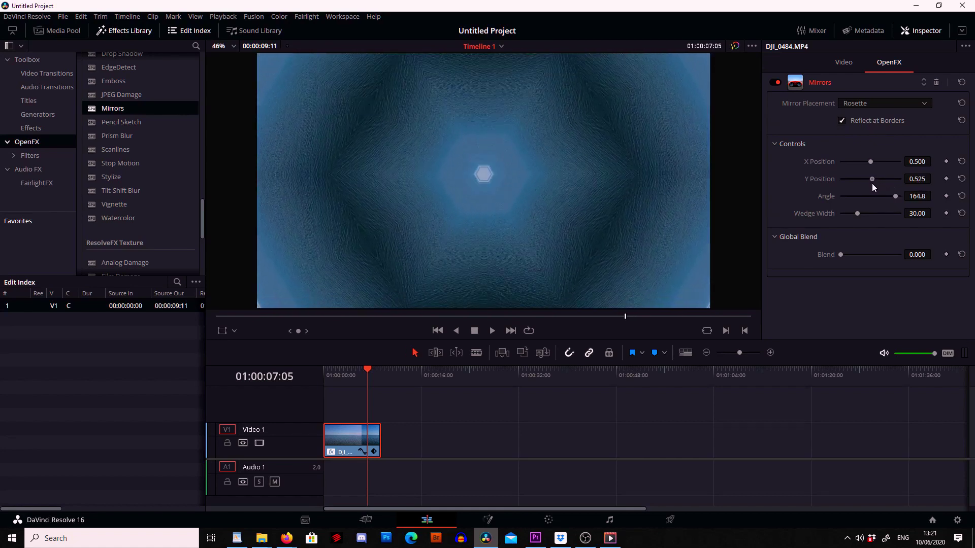
pyautogui.click(332, 377)
pyautogui.press('space')
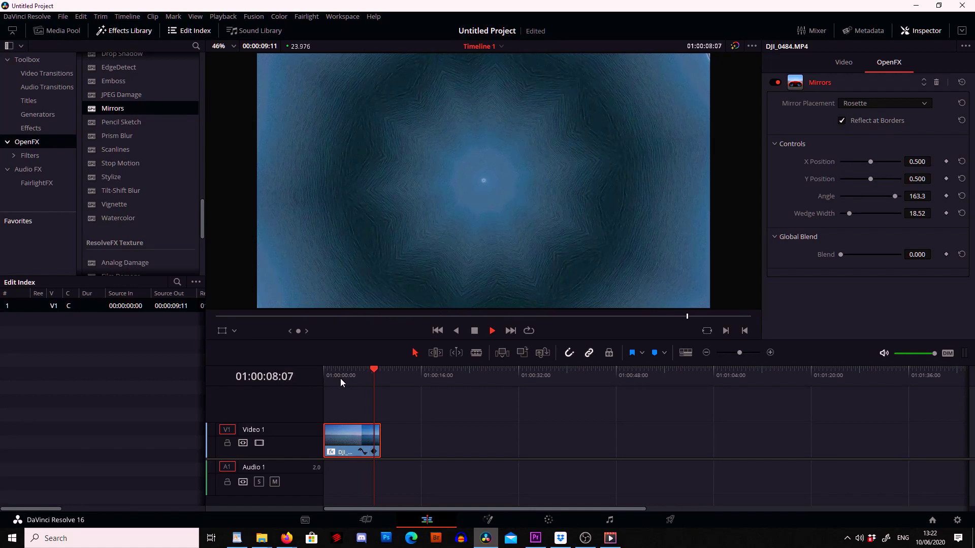
pyautogui.click(870, 101)
pyautogui.click(876, 138)
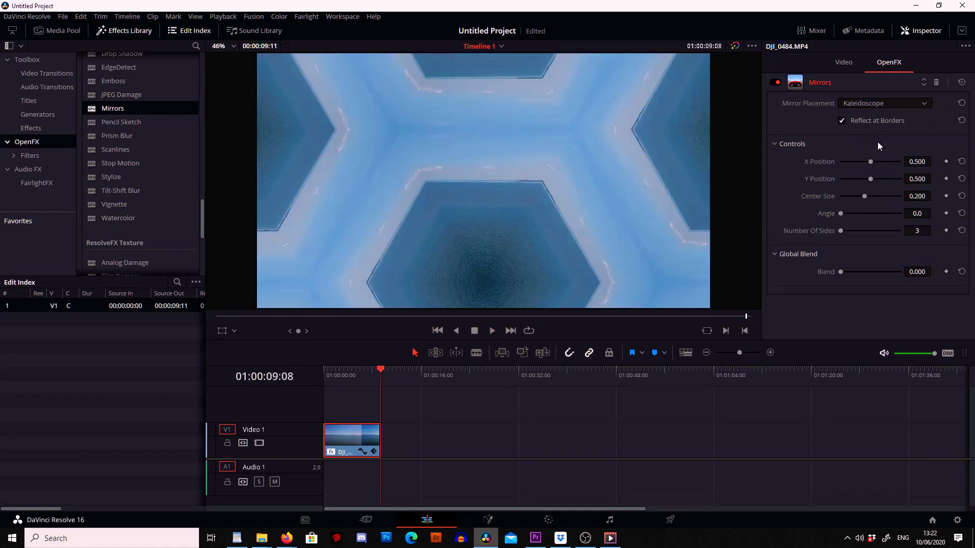
pyautogui.moveTo(370, 368); pyautogui.dragTo(337, 370)
pyautogui.click(870, 103)
pyautogui.click(870, 114)
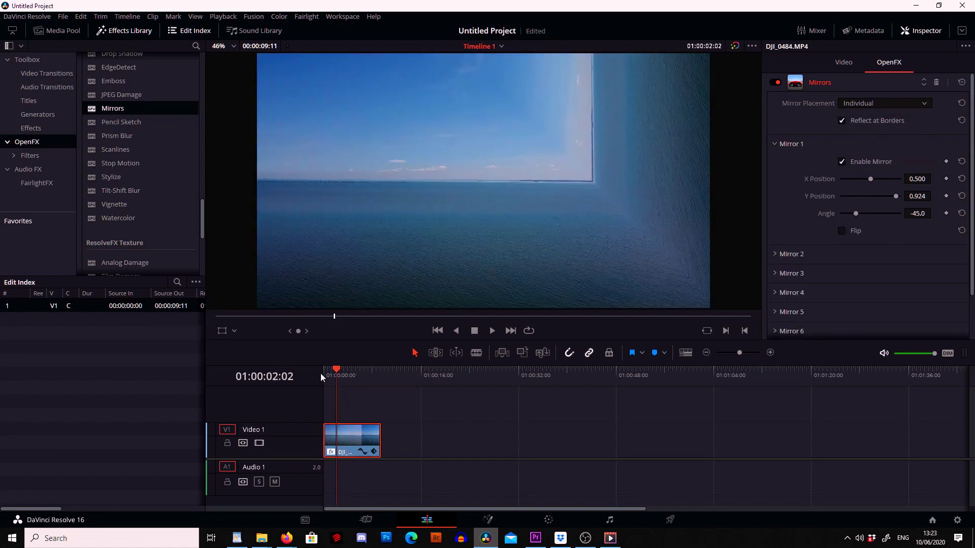
# Step: On the Color page, add shadow and highlight curve points and lift the highlight for an S-curve
pyautogui.click(548, 519)
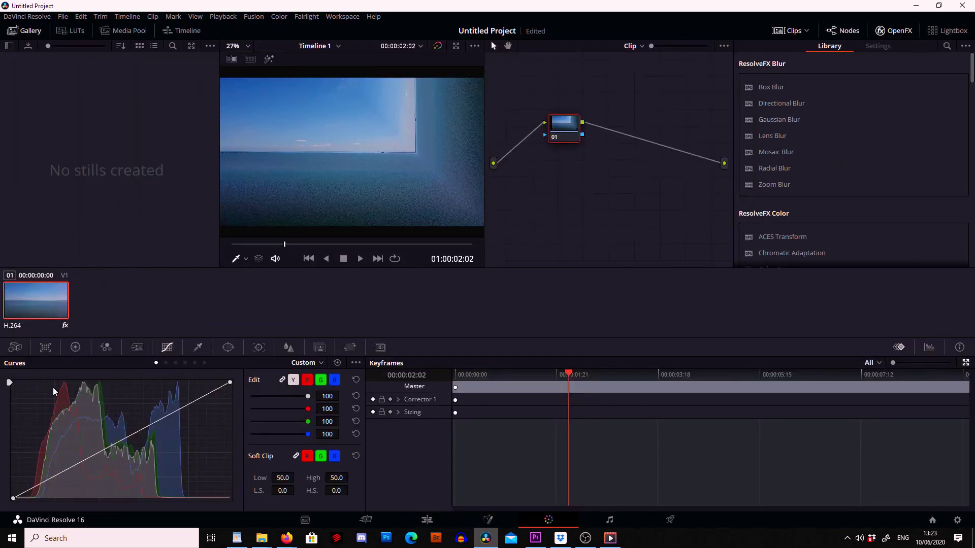
pyautogui.click(78, 463)
pyautogui.click(174, 411)
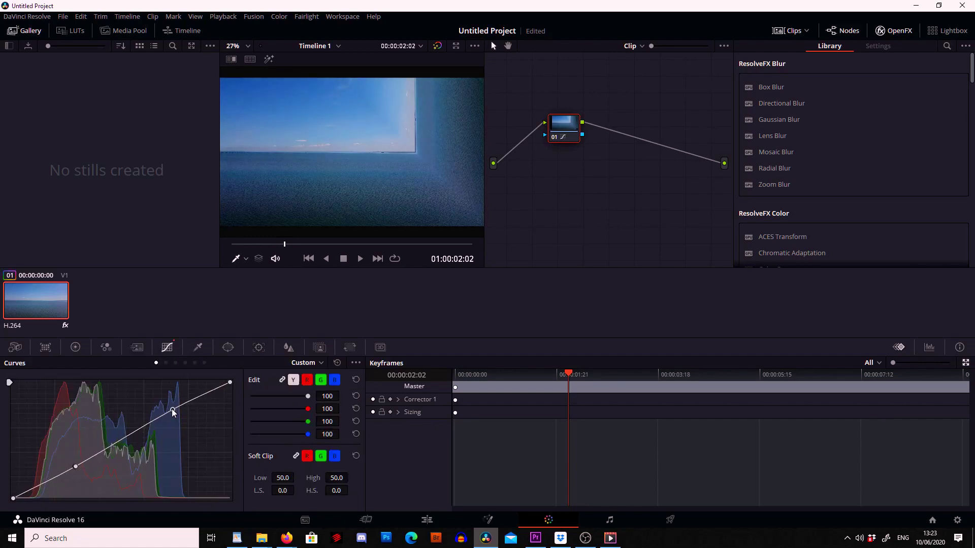
pyautogui.moveTo(173, 412); pyautogui.dragTo(171, 408)
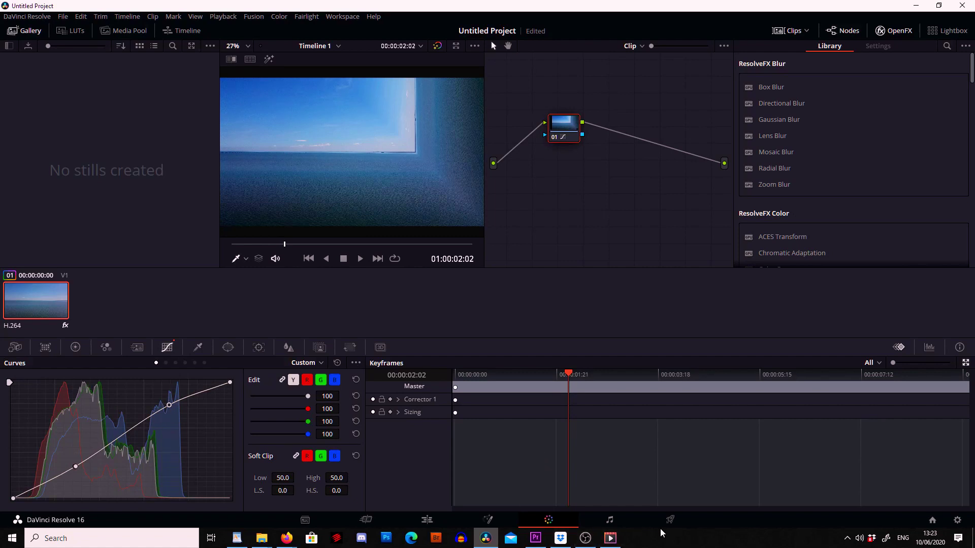
# Step: On the Deliver page, rename the render output file to 'waterfall'
pyautogui.click(672, 521)
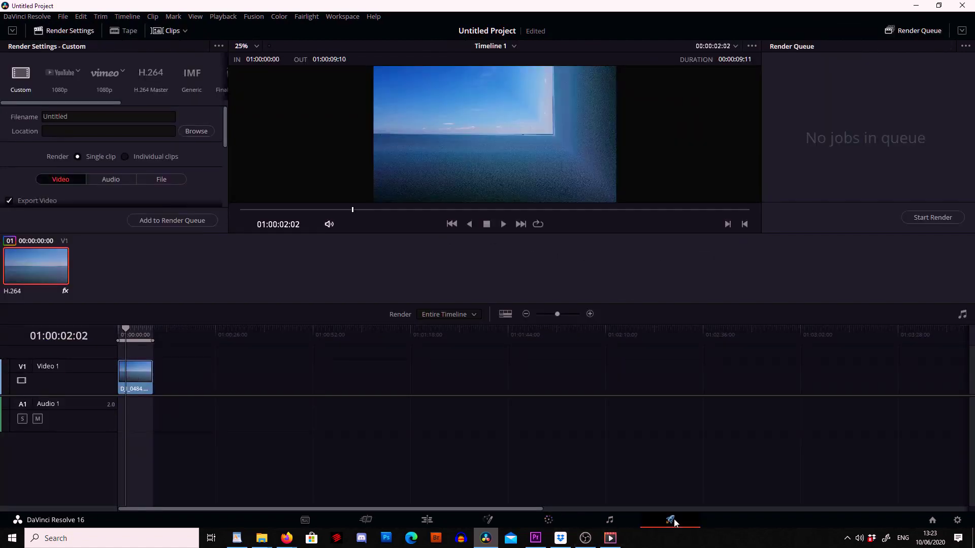
pyautogui.click(84, 117)
pyautogui.doubleClick(87, 114)
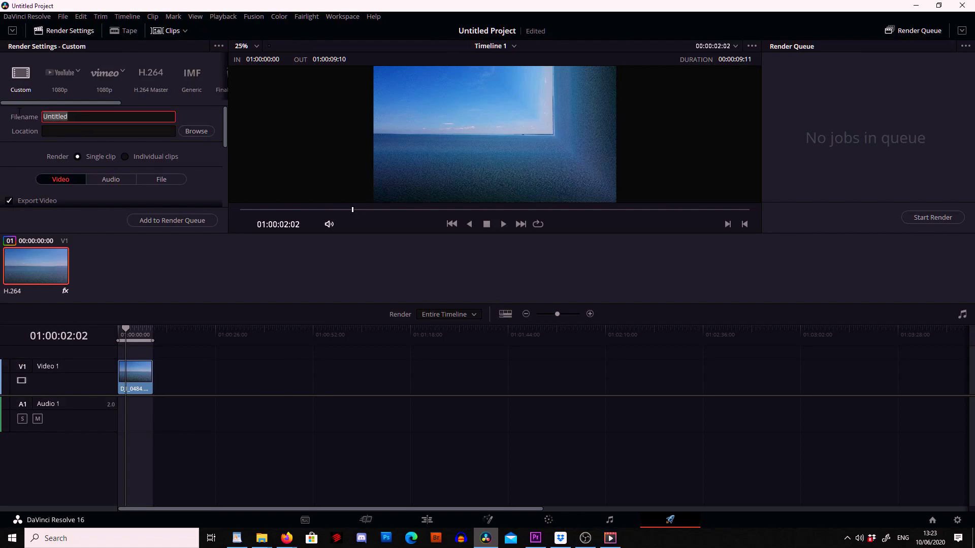
pyautogui.write('waterfall')
# Step: Set the render location to the Videos folder
pyautogui.click(200, 132)
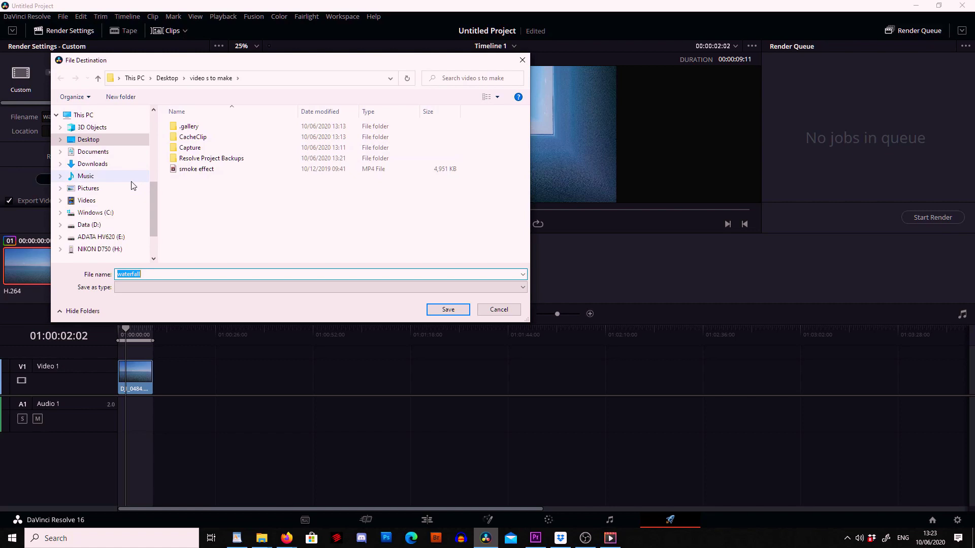
pyautogui.click(108, 201)
pyautogui.click(442, 309)
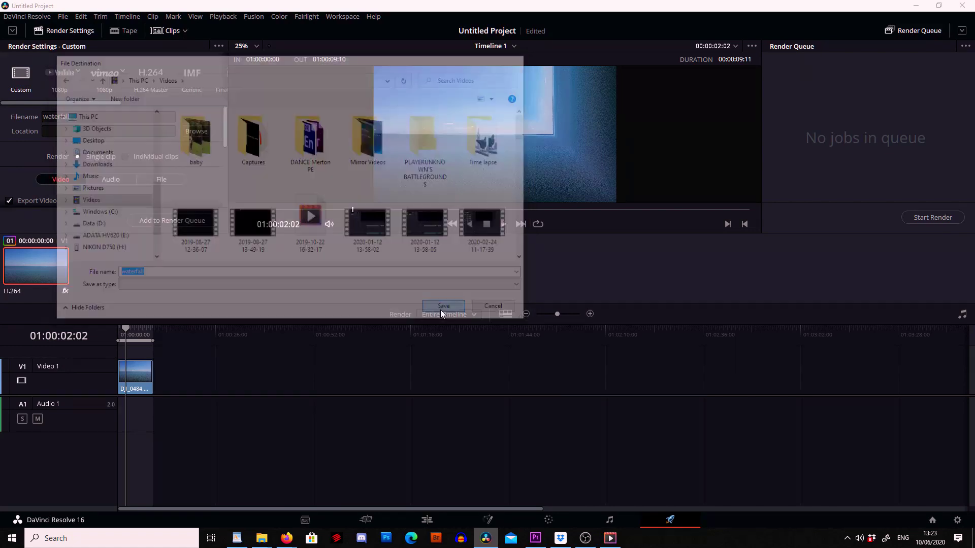
# Step: Set the render format to MP4
pyautogui.scroll(-3, 171, 165)
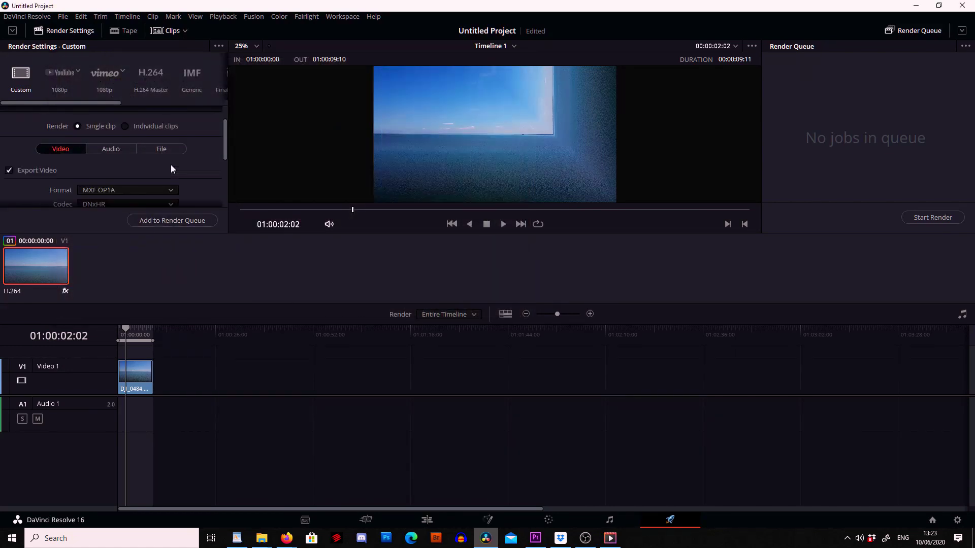
pyautogui.click(171, 161)
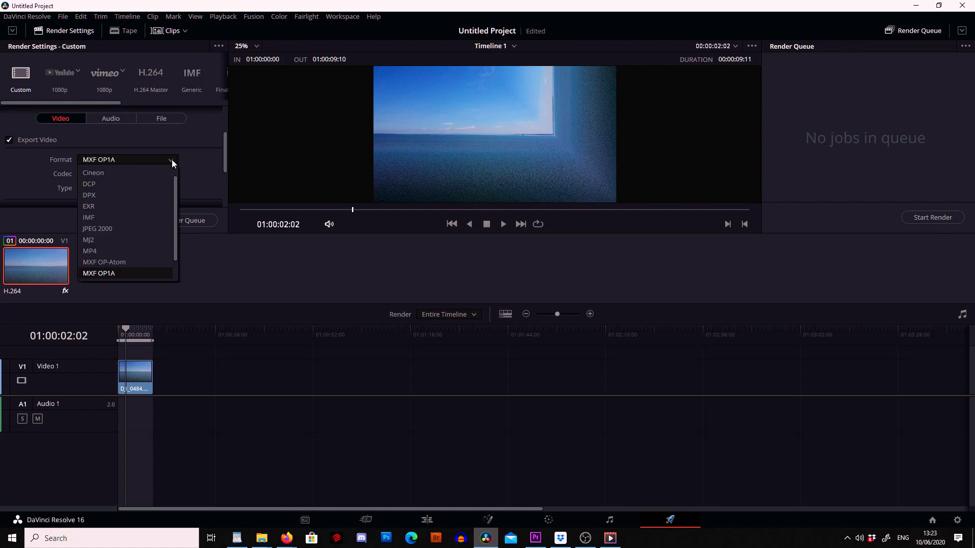
pyautogui.click(119, 250)
pyautogui.scroll(-2, 169, 175)
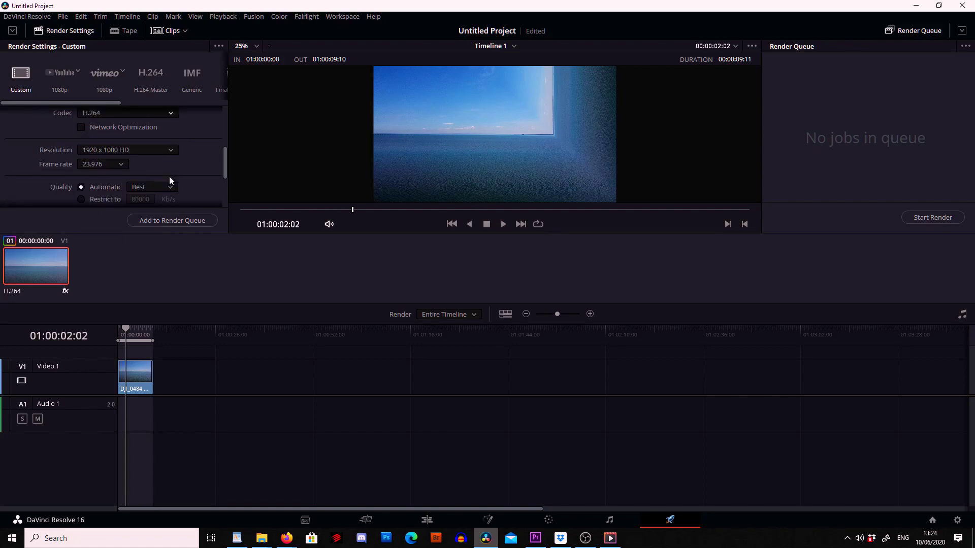
pyautogui.scroll(-4, 167, 152)
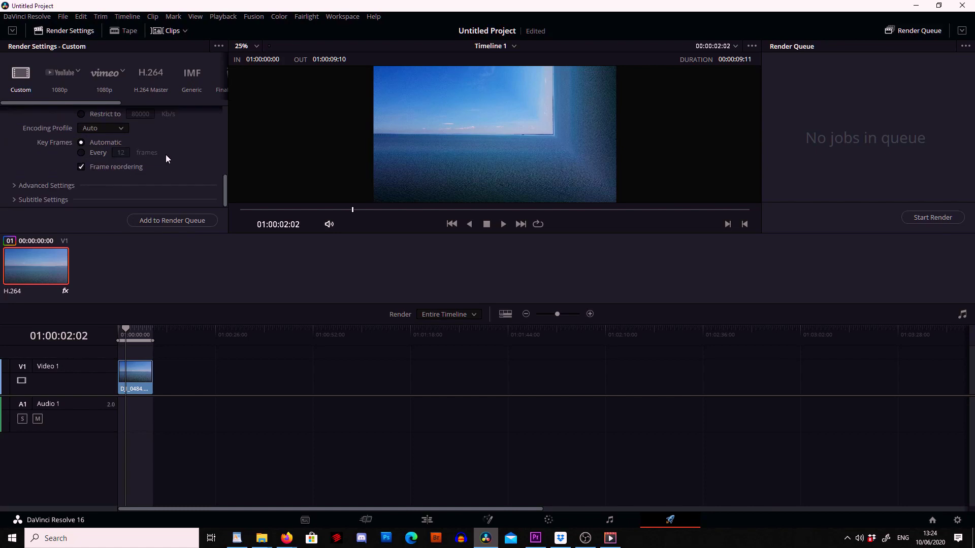
# Step: Queue the waterfall.mp4 job for Timeline 1 and start the render
pyautogui.click(163, 222)
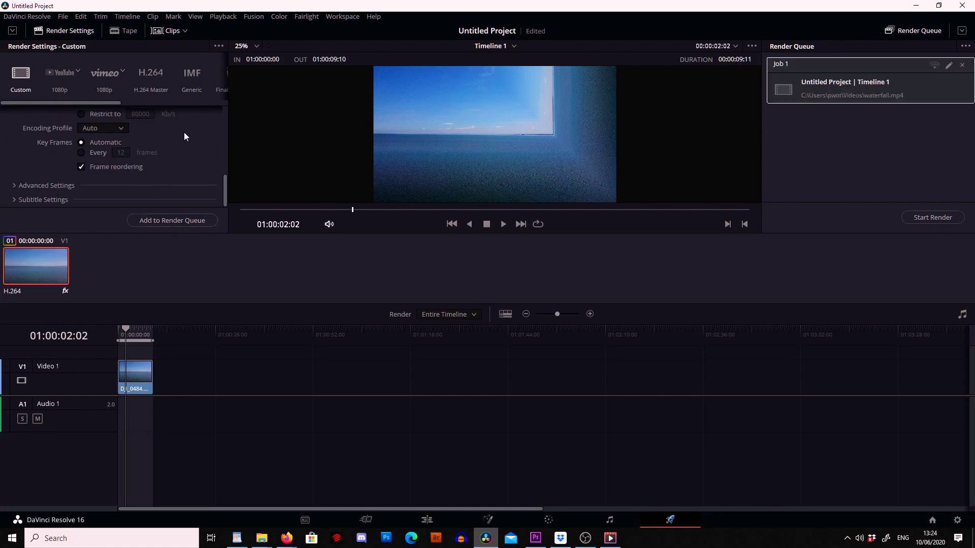
pyautogui.click(927, 219)
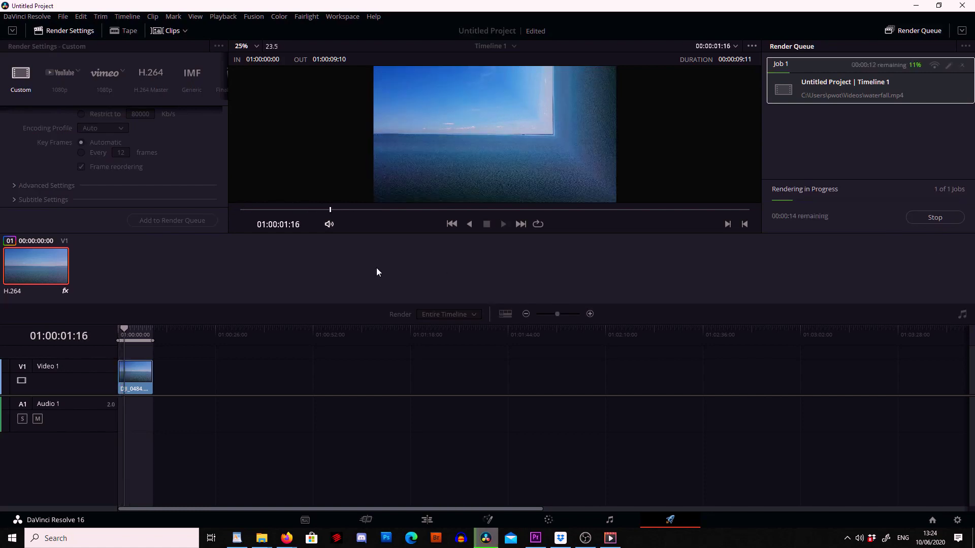